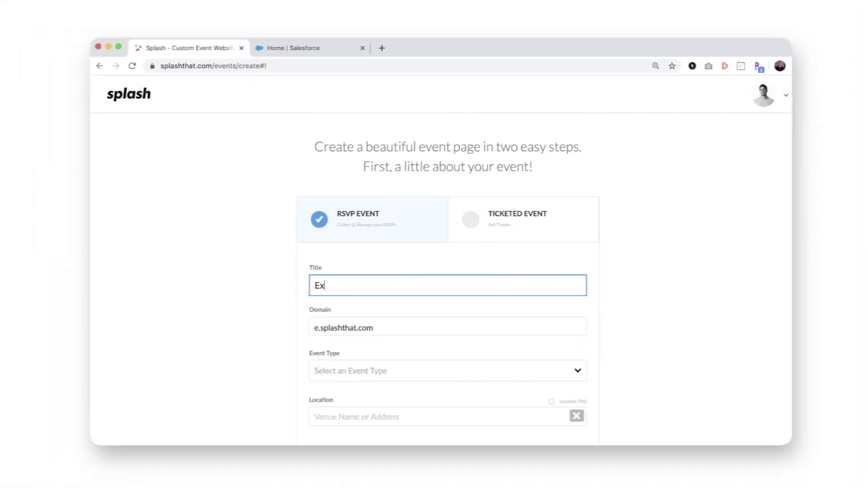
# Step: Title the RSVP event "Experts Panel 2020" and set its event type to Conference
pyautogui.write('nel 2020')
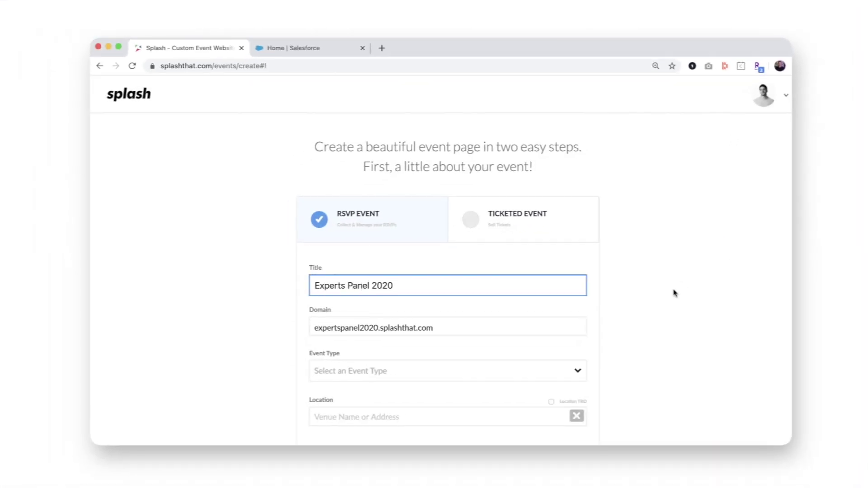
pyautogui.press('Tab')
pyautogui.scroll(-3, 673, 293)
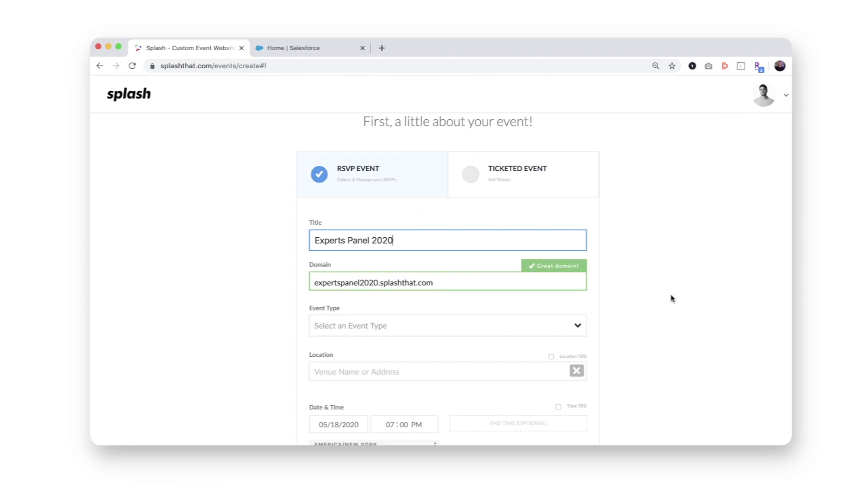
pyautogui.click(572, 243)
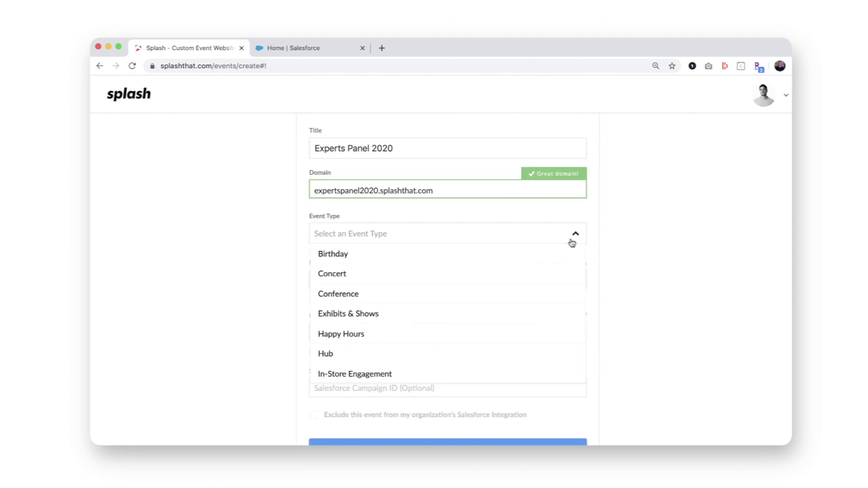
pyautogui.click(520, 295)
# Step: Look up "plaza hotel" as the event location and choose The Plaza in New York
pyautogui.click(424, 277)
pyautogui.write('plaza hotel')
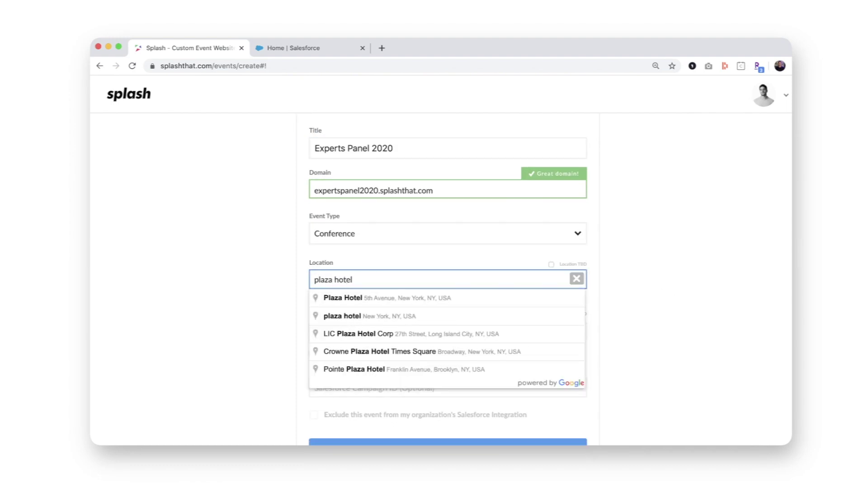
pyautogui.press('Down')
pyautogui.press('Return')
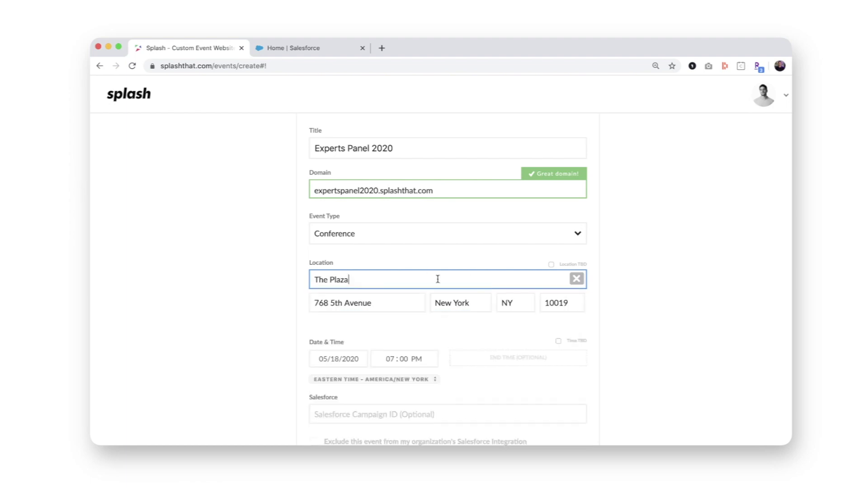
# Step: Complete the event details with an end time of 10:00 PM on 05/18/2020 and choose the Annual Summit conference theme
pyautogui.scroll(-3, 509, 356)
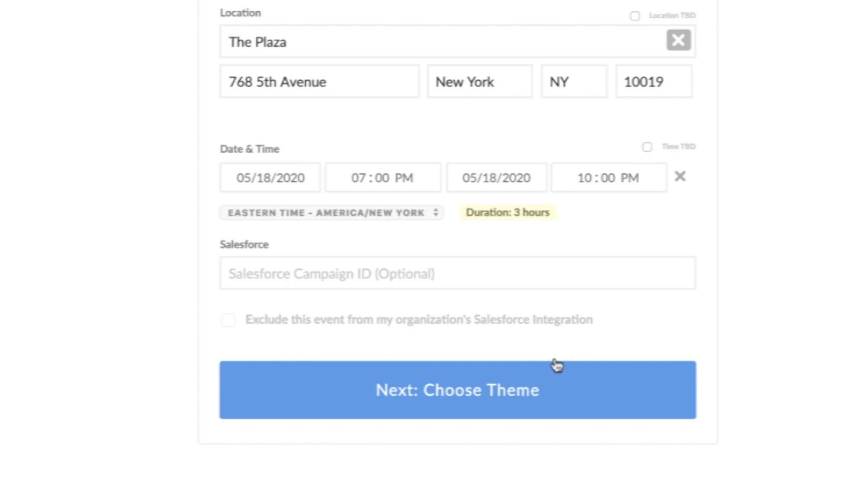
pyautogui.click(530, 391)
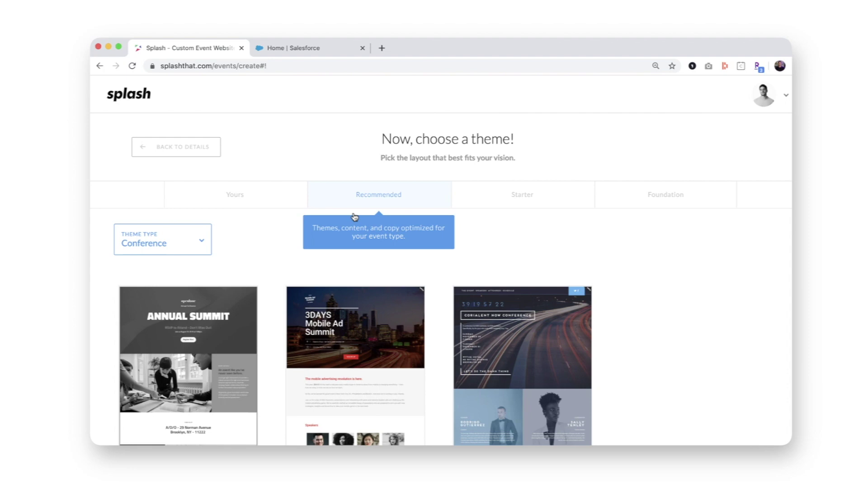
pyautogui.click(218, 327)
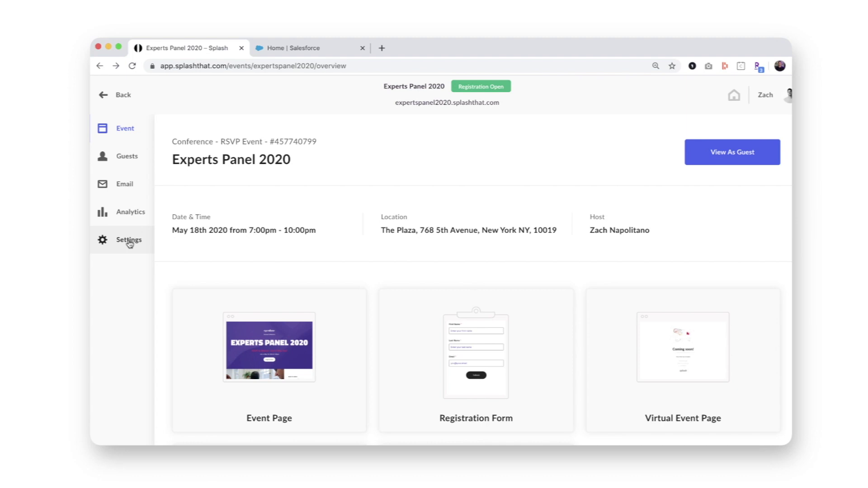
# Step: Open the event's integration settings and expand Salesforce Sales Cloud to view the linked campaign ID
pyautogui.click(129, 243)
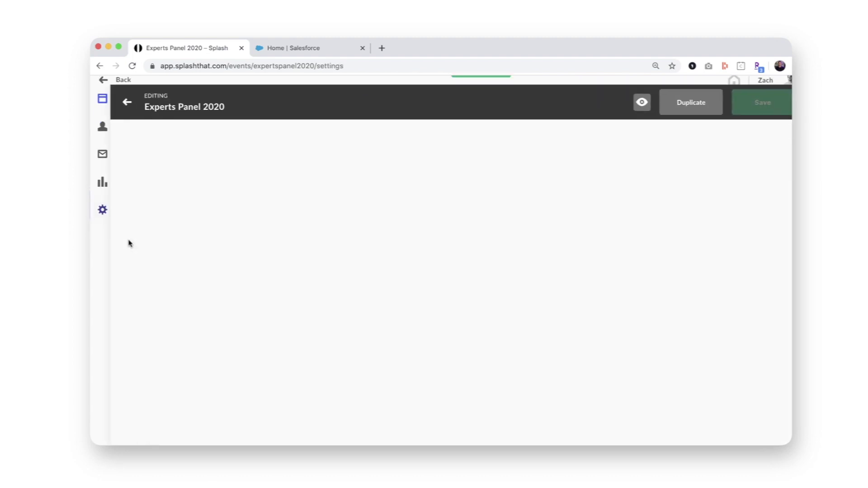
pyautogui.click(519, 127)
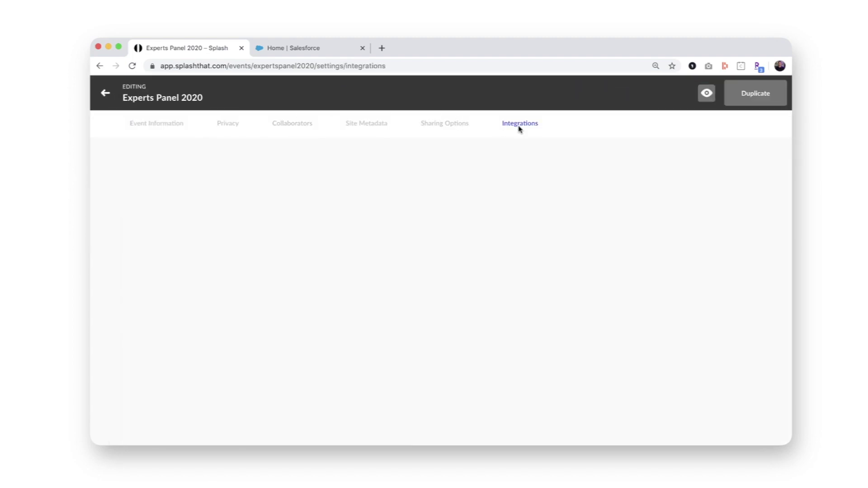
pyautogui.click(421, 232)
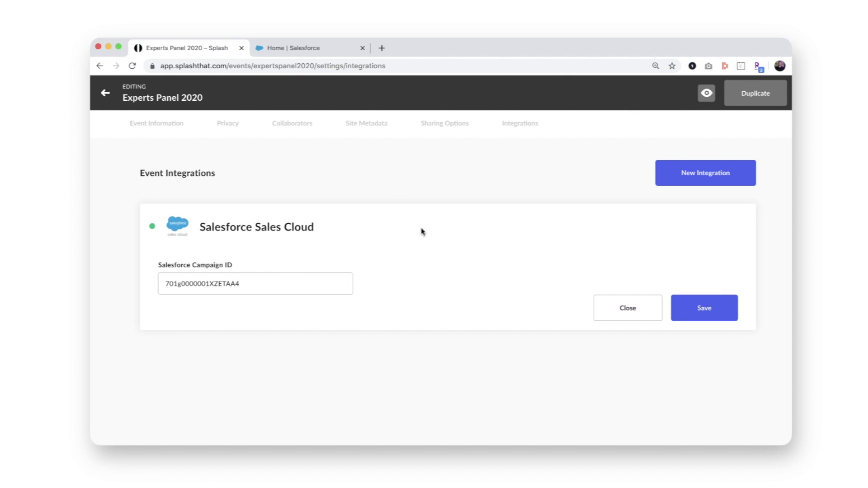
# Step: Switch to Salesforce, search for "experts" and open the campaign Experts Panel 2020_2020-05-18_Conference_New York
pyautogui.click(298, 48)
pyautogui.click(374, 114)
pyautogui.write('ex')
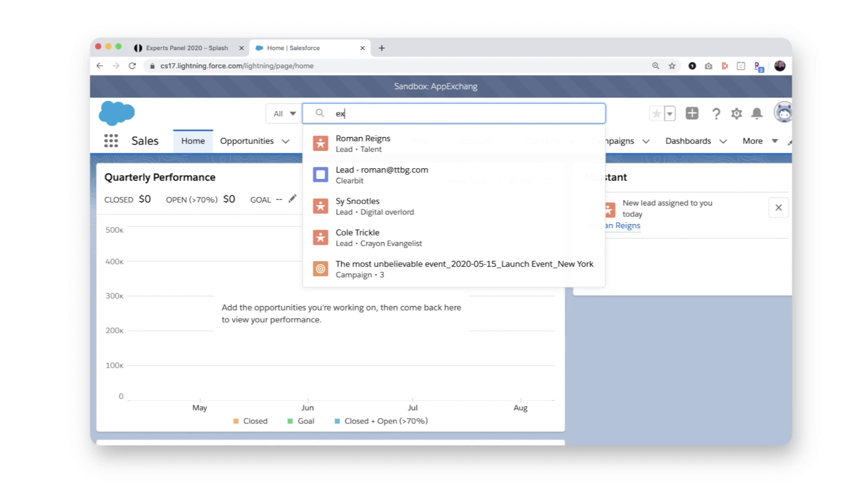
pyautogui.write('perts')
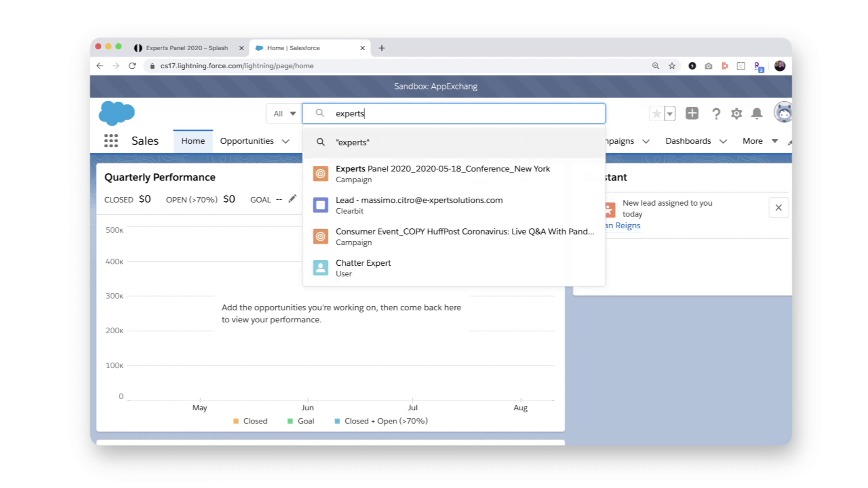
pyautogui.click(393, 174)
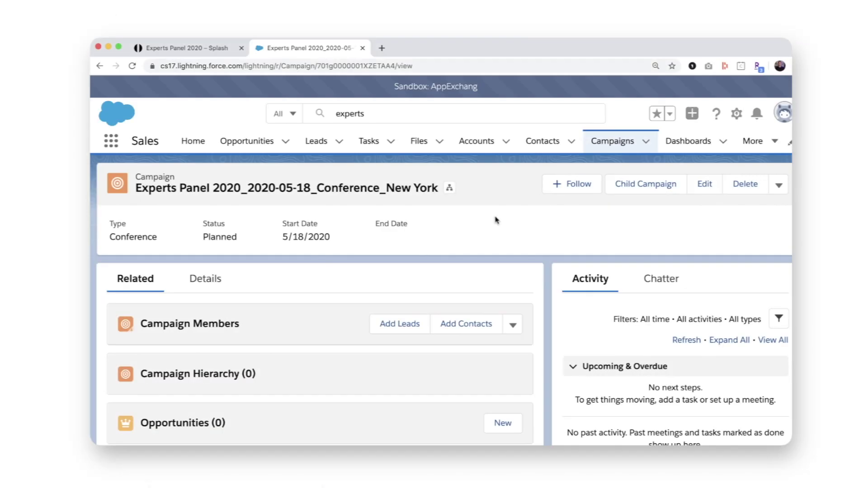
# Step: Start adding leads to the campaign and select the first seven leads in the list
pyautogui.scroll(-3, 496, 221)
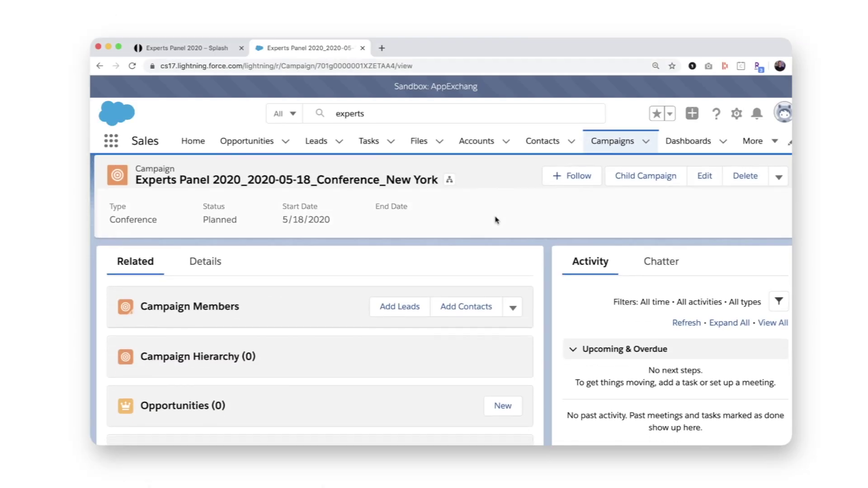
pyautogui.click(393, 256)
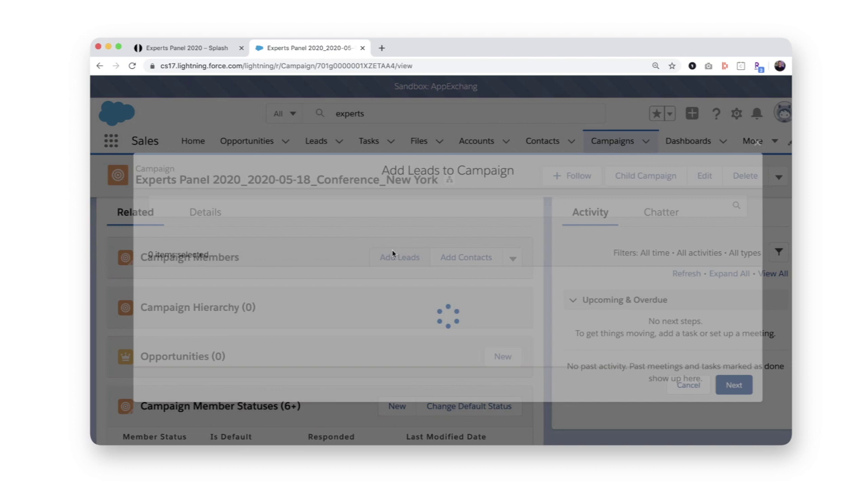
pyautogui.click(157, 300)
pyautogui.click(156, 326)
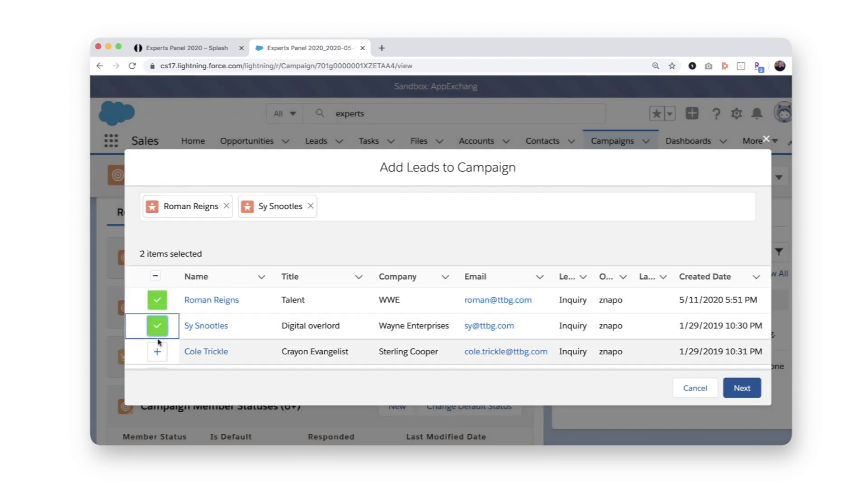
pyautogui.scroll(-1, 157, 326)
pyautogui.click(157, 326)
pyautogui.click(157, 351)
pyautogui.scroll(-1, 157, 351)
pyautogui.click(157, 325)
pyautogui.click(156, 352)
pyautogui.click(157, 361)
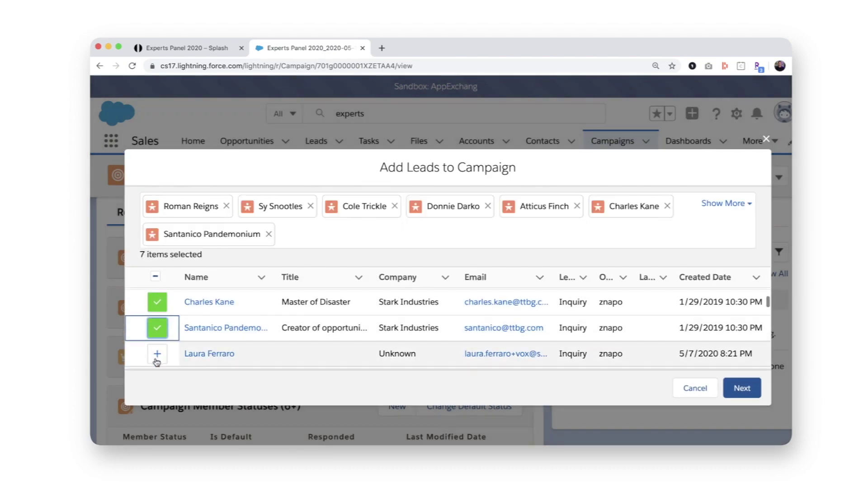
# Step: Set the selected leads' member status to Added and submit them to the campaign
pyautogui.click(740, 387)
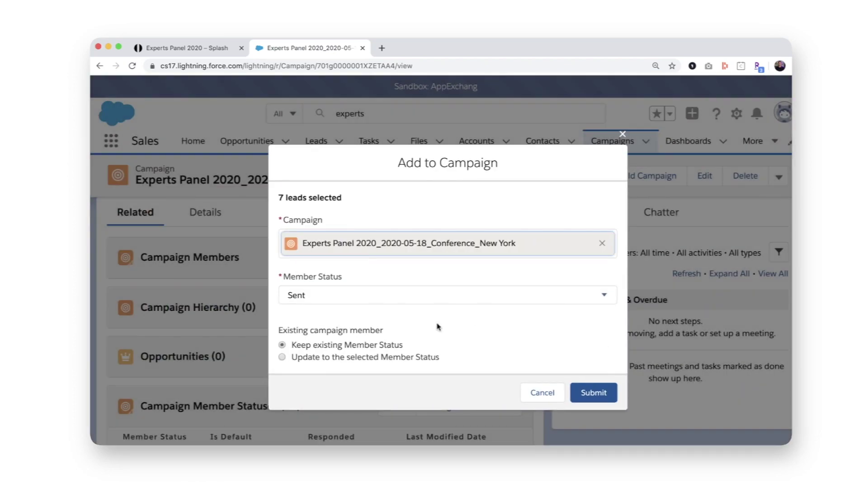
pyautogui.click(356, 301)
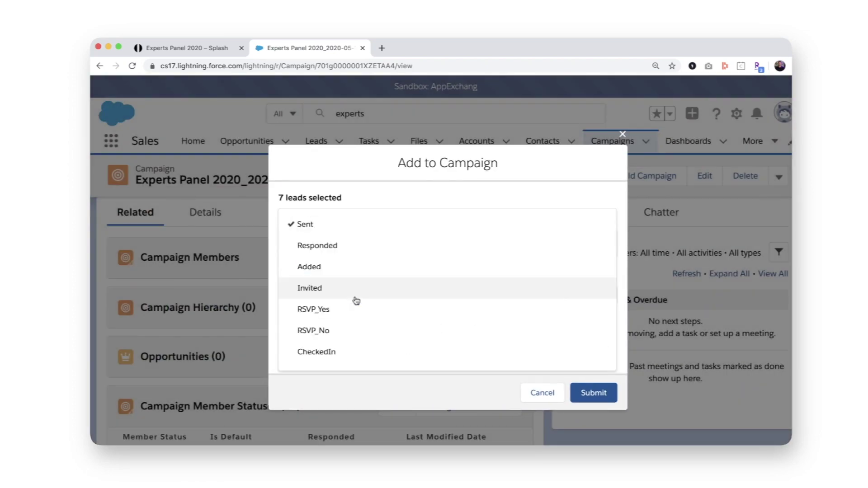
pyautogui.click(342, 268)
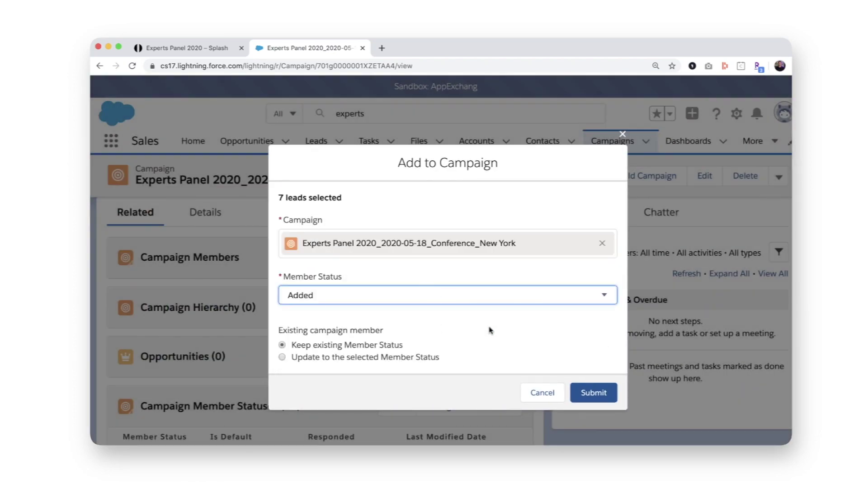
pyautogui.click(583, 395)
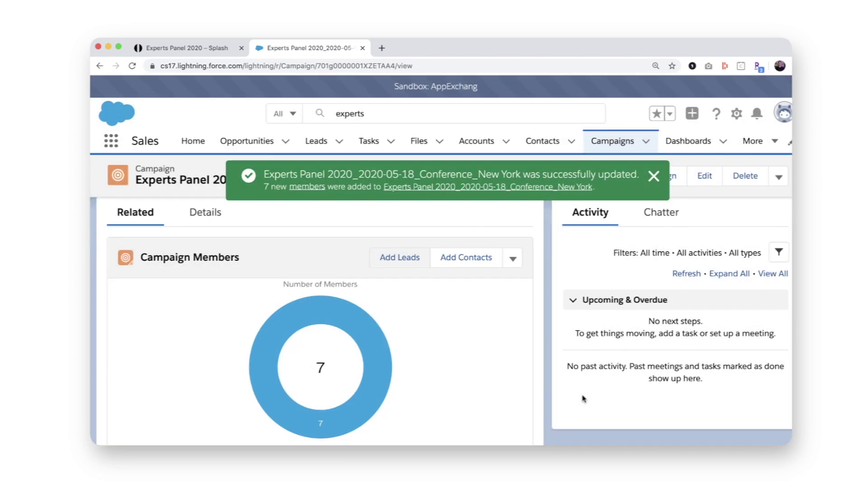
# Step: In the campaign's full member list, update the first member's status to RSVP_Yes
pyautogui.scroll(-3, 522, 348)
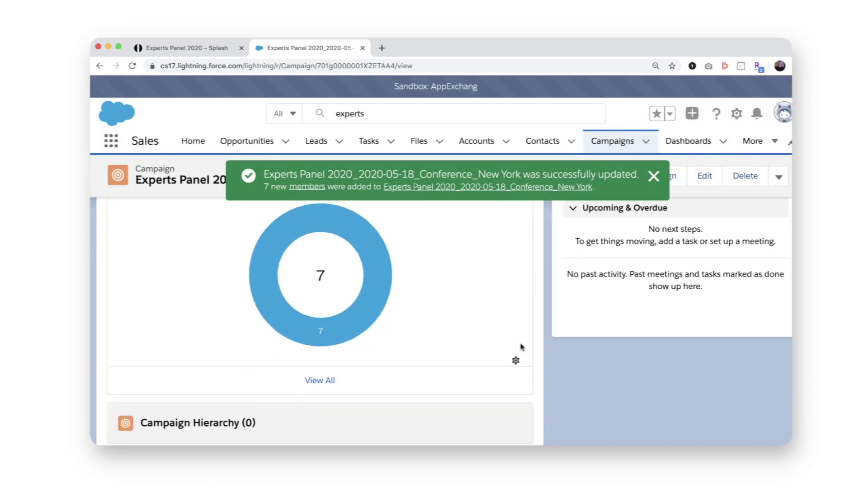
pyautogui.click(329, 382)
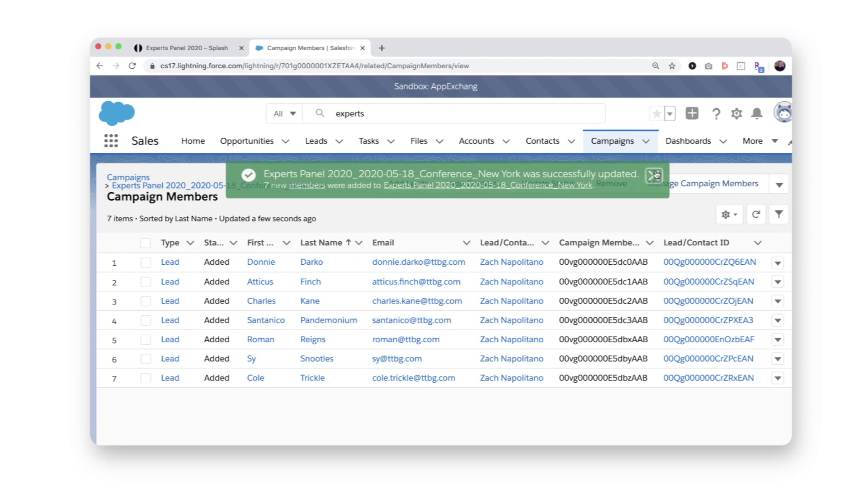
pyautogui.click(145, 262)
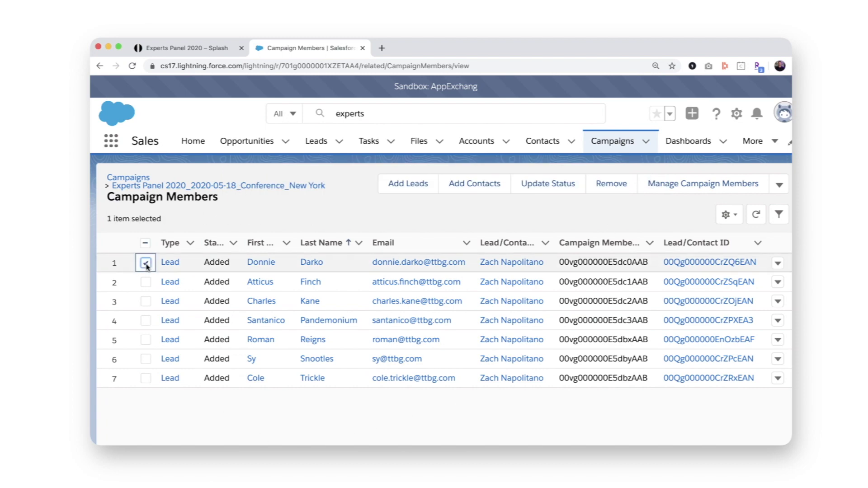
pyautogui.click(544, 192)
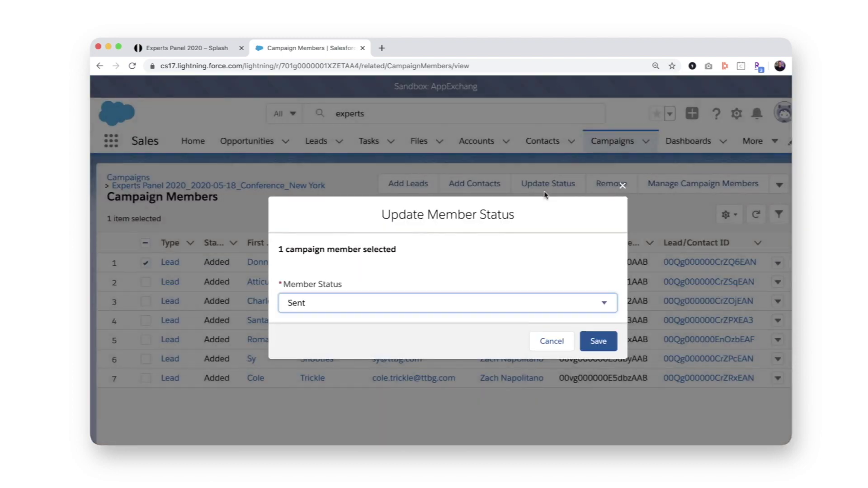
pyautogui.click(329, 305)
pyautogui.click(323, 261)
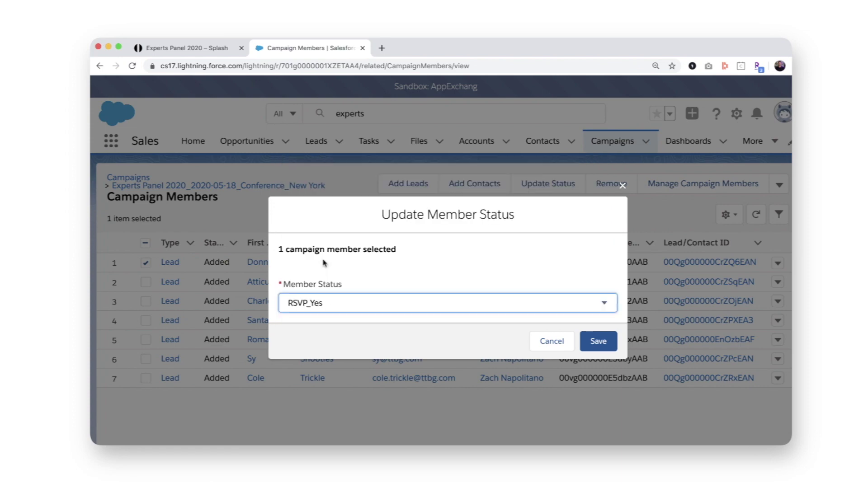
pyautogui.click(599, 341)
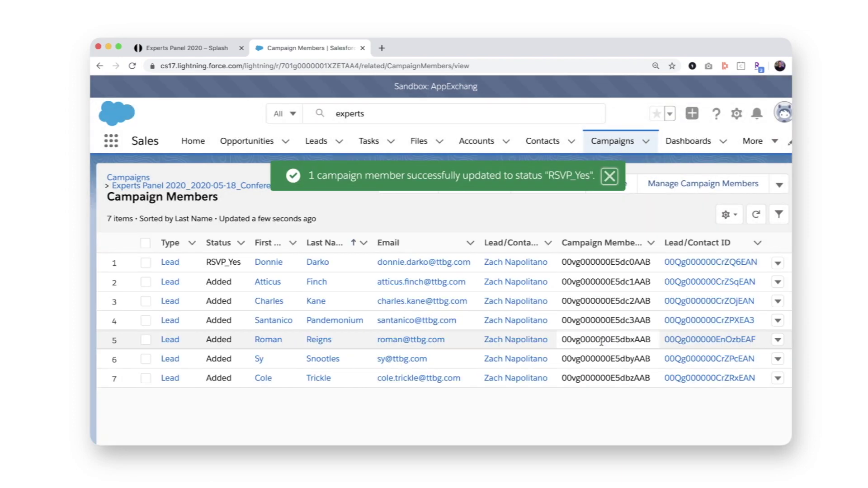
# Step: Switch back to Splash, open the event's guest list and sync it with Salesforce
pyautogui.click(190, 49)
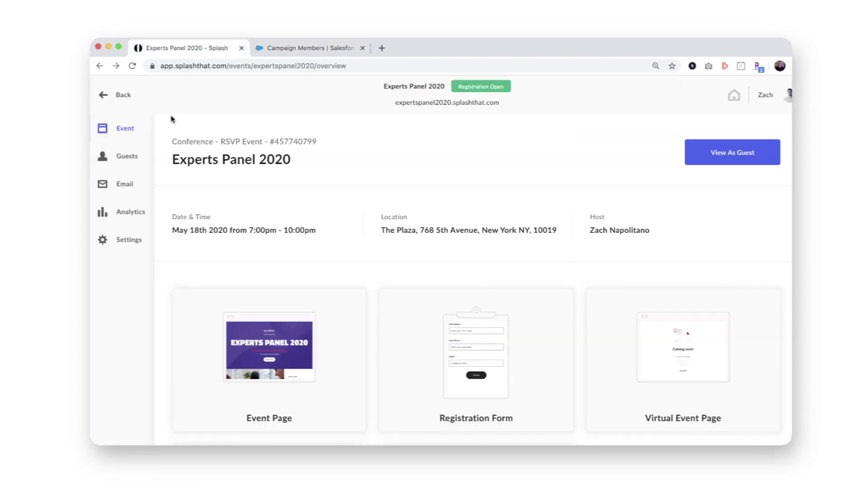
pyautogui.click(130, 161)
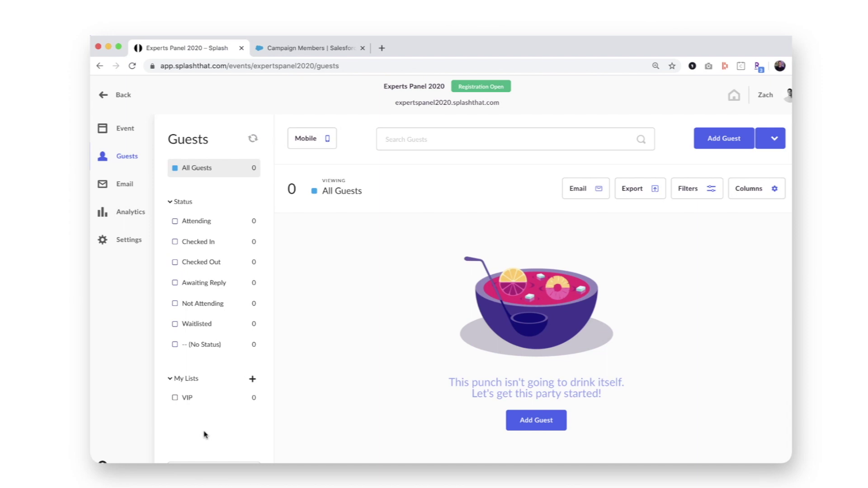
pyautogui.scroll(-1, 203, 434)
pyautogui.click(204, 449)
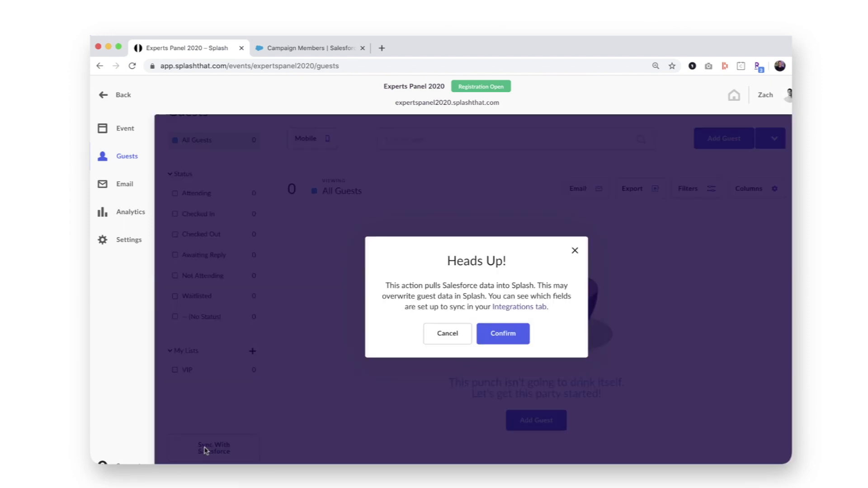
pyautogui.click(513, 332)
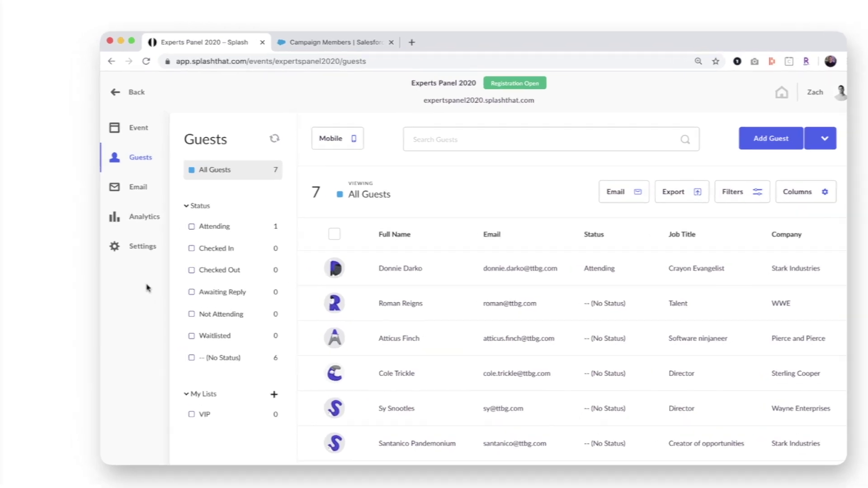
# Step: Open the event's Invitation email and add the --(No Status) quick list as its recipients
pyautogui.click(121, 193)
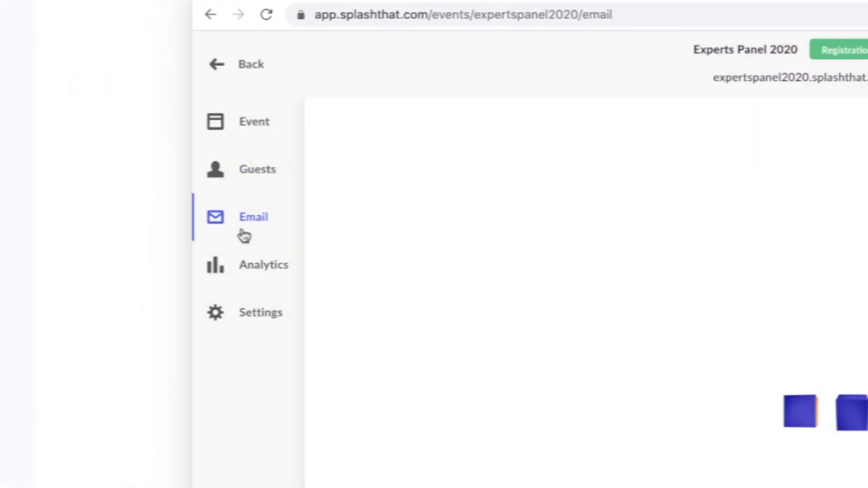
pyautogui.click(191, 285)
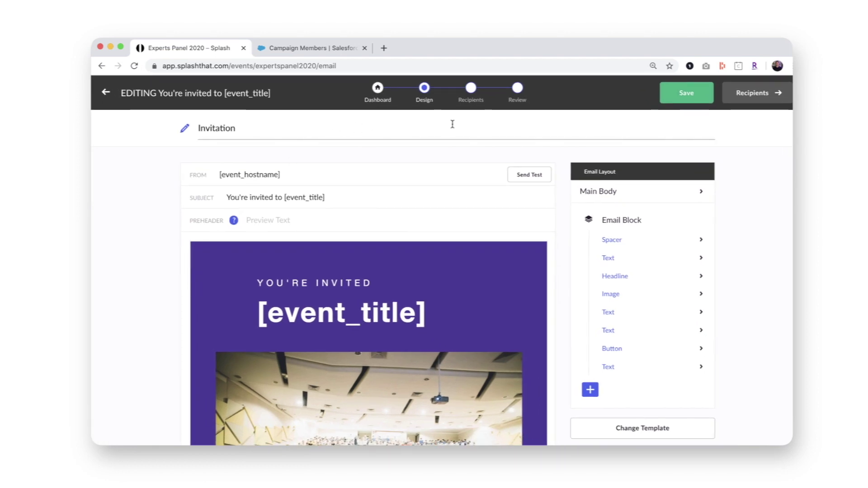
pyautogui.click(472, 89)
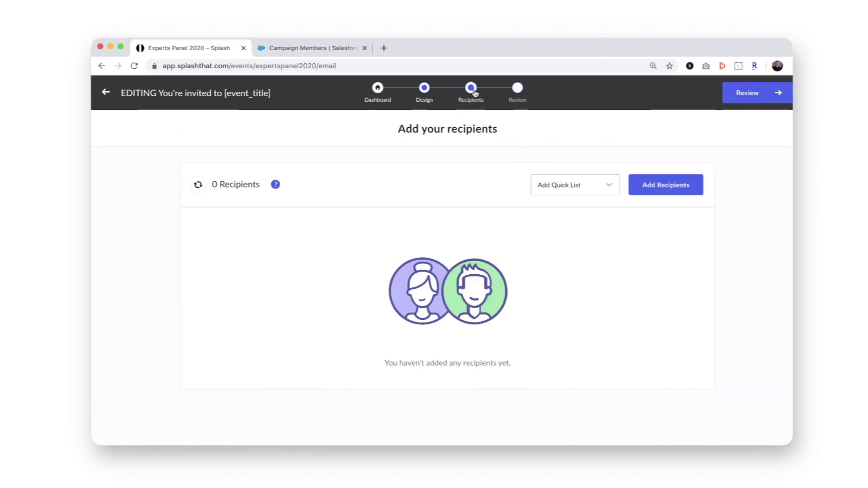
pyautogui.click(580, 187)
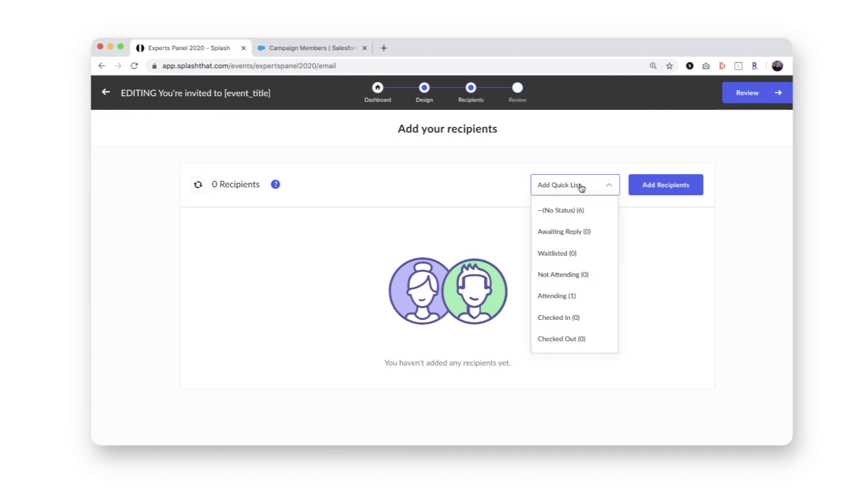
pyautogui.click(579, 217)
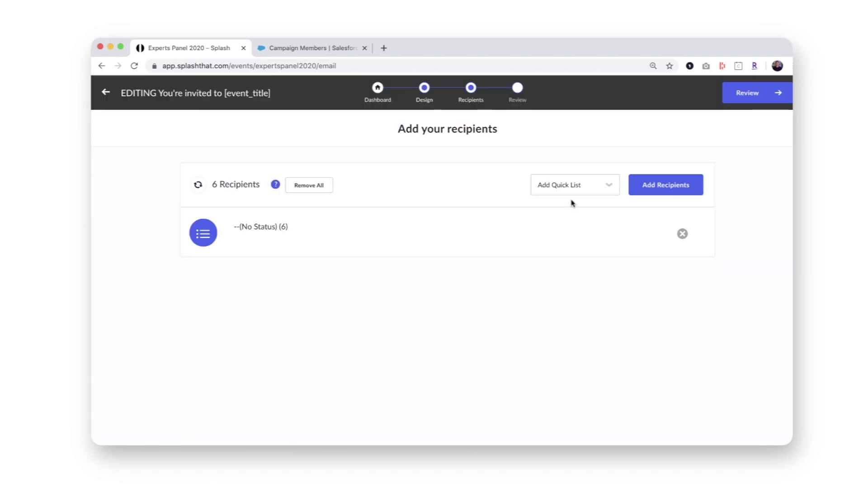
# Step: Proceed to the invitation email's review and send it immediately to the quick list
pyautogui.click(518, 90)
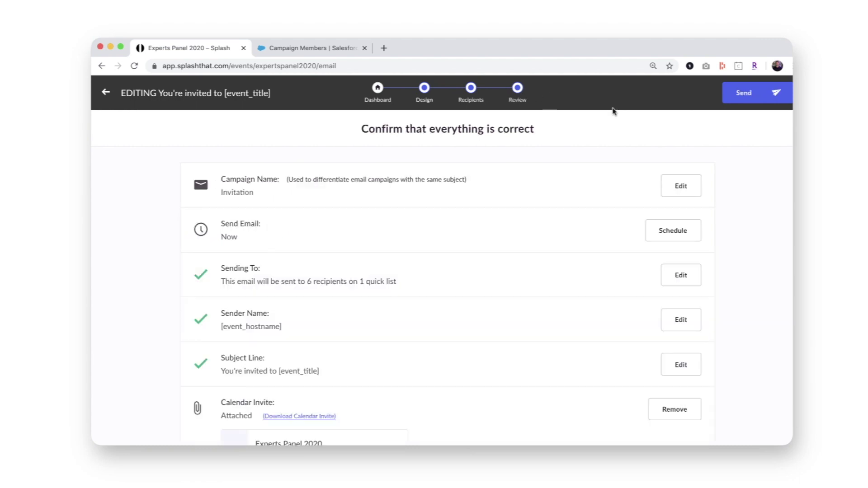
pyautogui.click(744, 96)
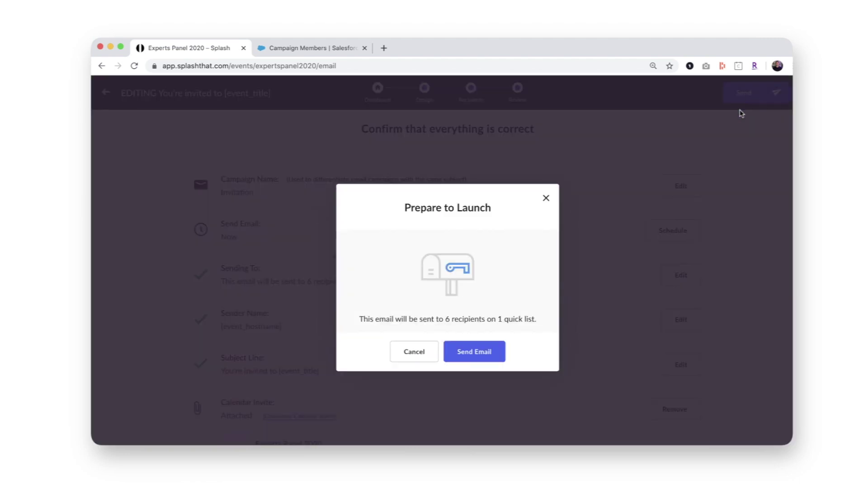
pyautogui.click(491, 353)
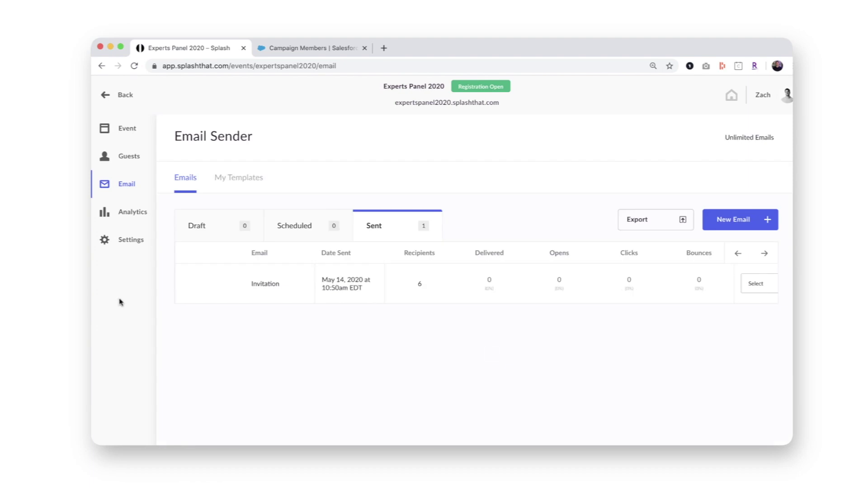
# Step: Check the invitees' statuses in the event's guest list and in the Salesforce campaign member list
pyautogui.click(126, 158)
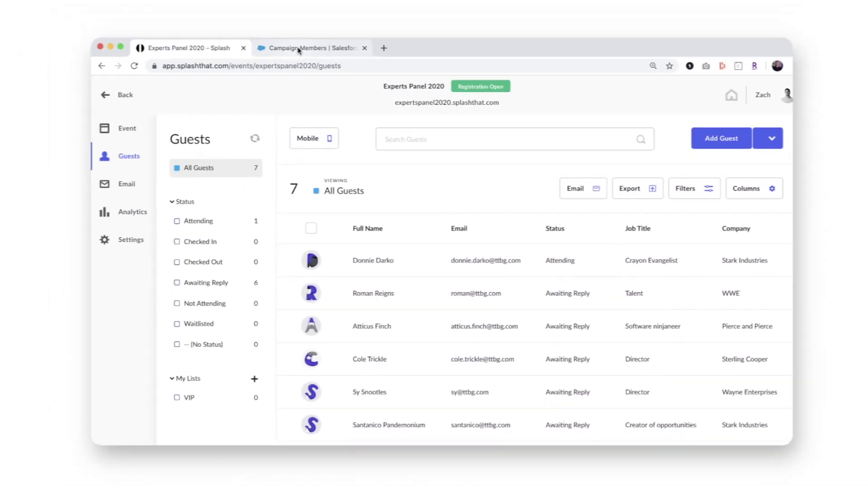
pyautogui.click(300, 49)
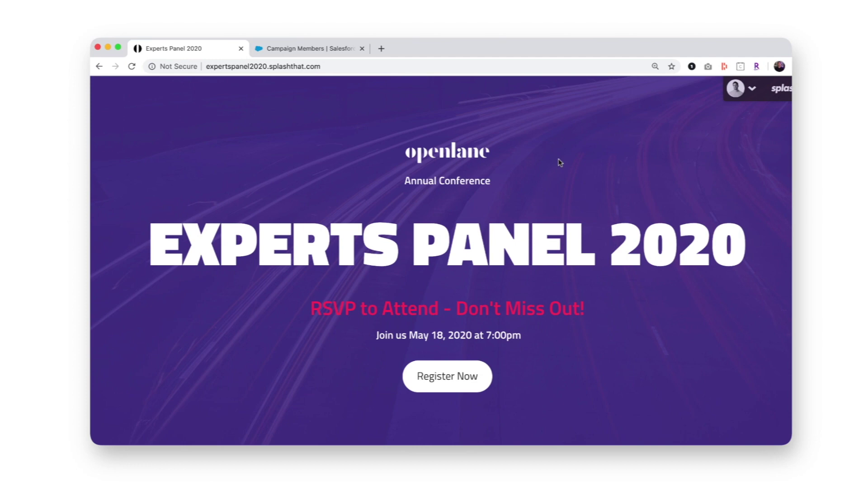
# Step: Register an invited lead on the event page with company Law Firm and job title Attorney, and check the campaign members in Salesforce
pyautogui.scroll(-3, 560, 163)
pyautogui.click(455, 285)
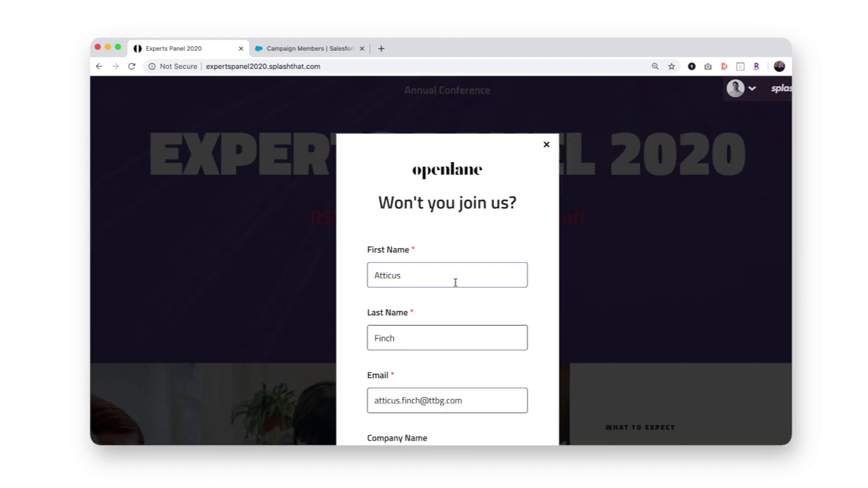
pyautogui.scroll(-5, 543, 346)
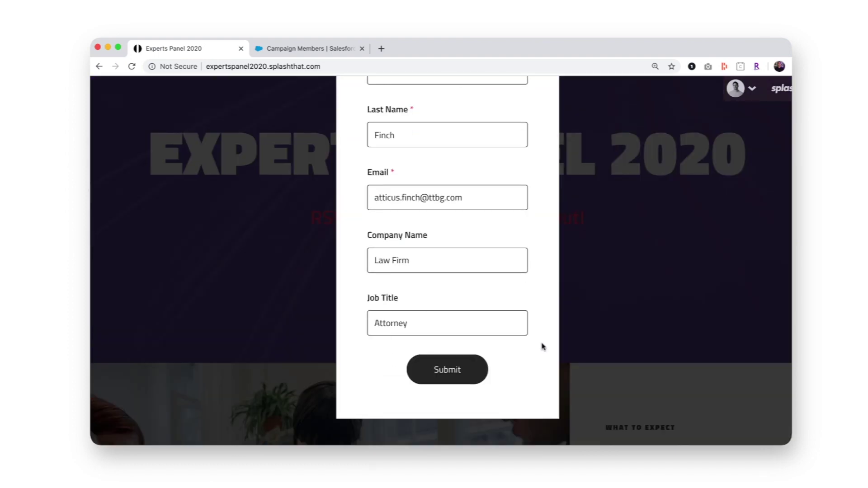
pyautogui.click(459, 372)
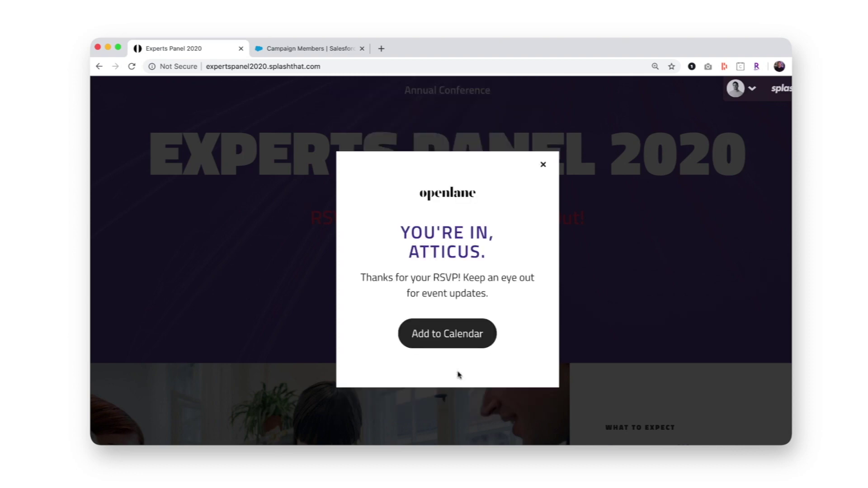
pyautogui.click(304, 49)
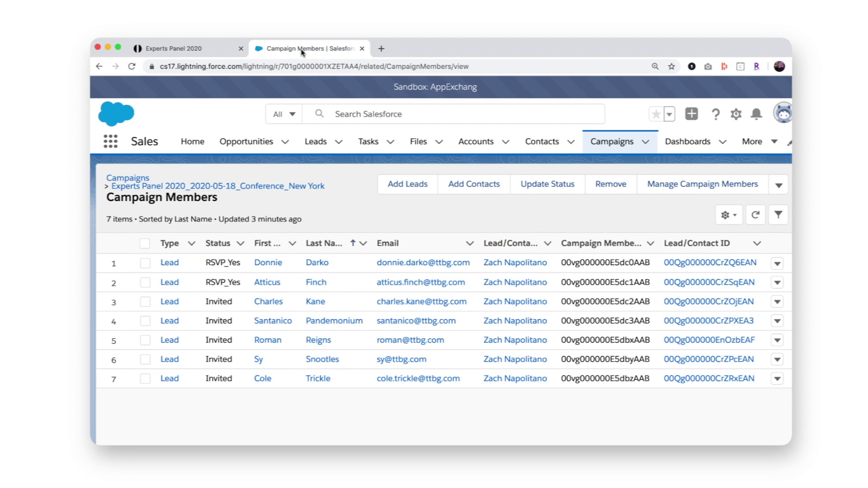
# Step: Return to the event page and submit a registration for a new guest with the job title Mob Boss
pyautogui.hotkey('ctrl', 'shift', 'Tab')
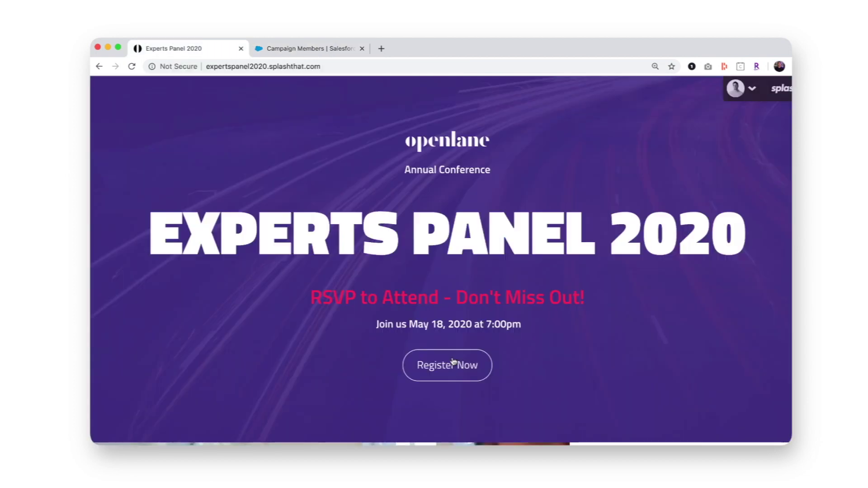
pyautogui.click(453, 360)
pyautogui.scroll(-5, 454, 361)
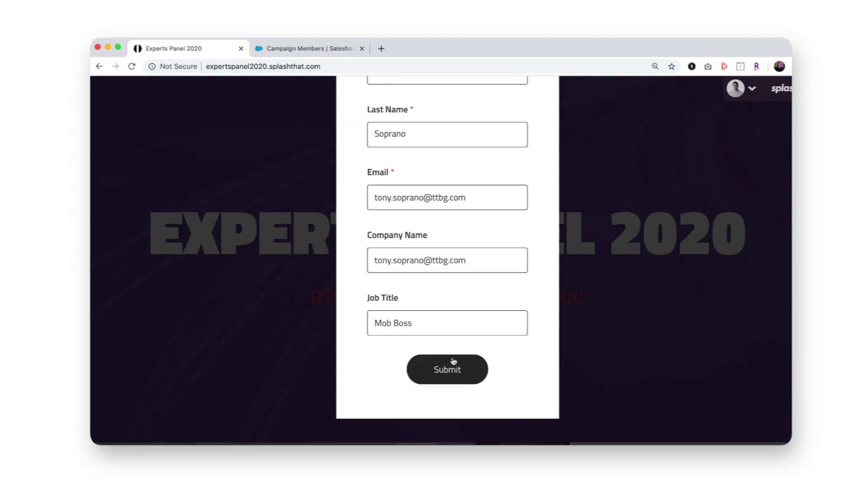
pyautogui.click(444, 375)
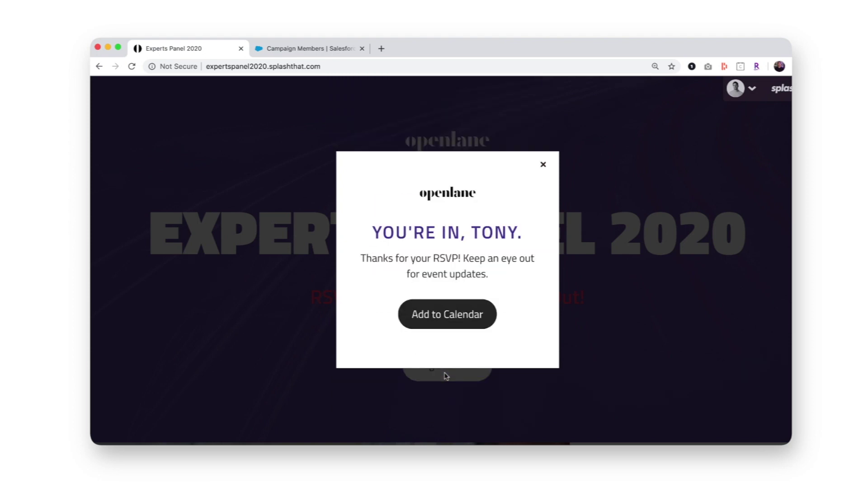
# Step: Switch to the Salesforce campaign members, search for the new registrant's full name and open the matching lead record
pyautogui.click(285, 53)
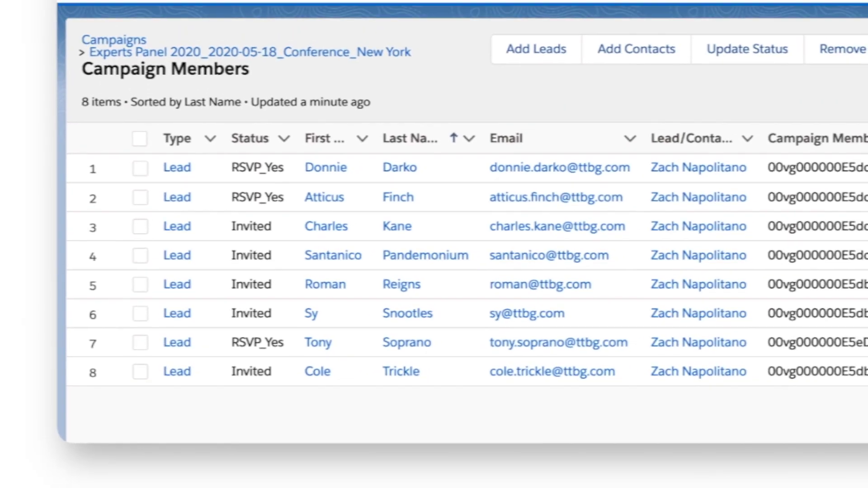
pyautogui.click(452, 114)
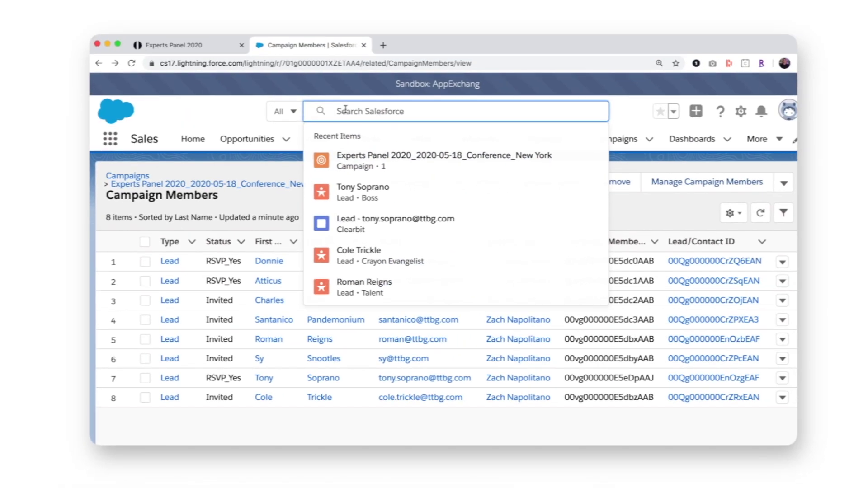
pyautogui.write('tony soprano')
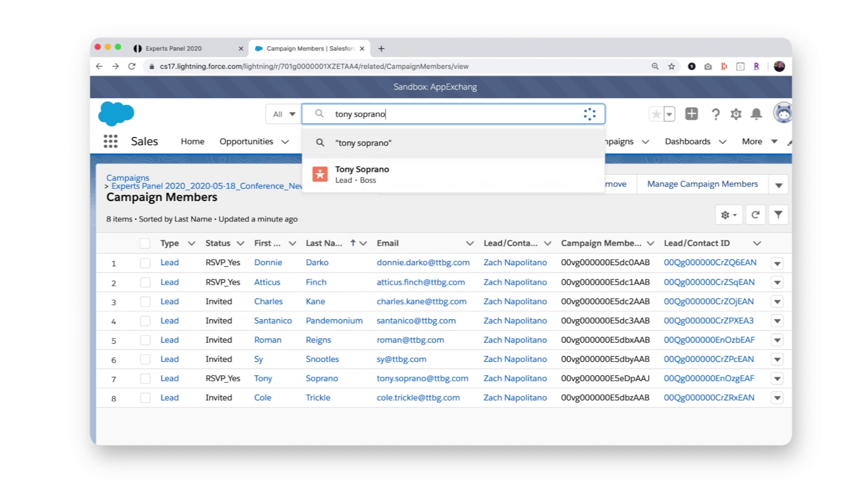
pyautogui.click(341, 176)
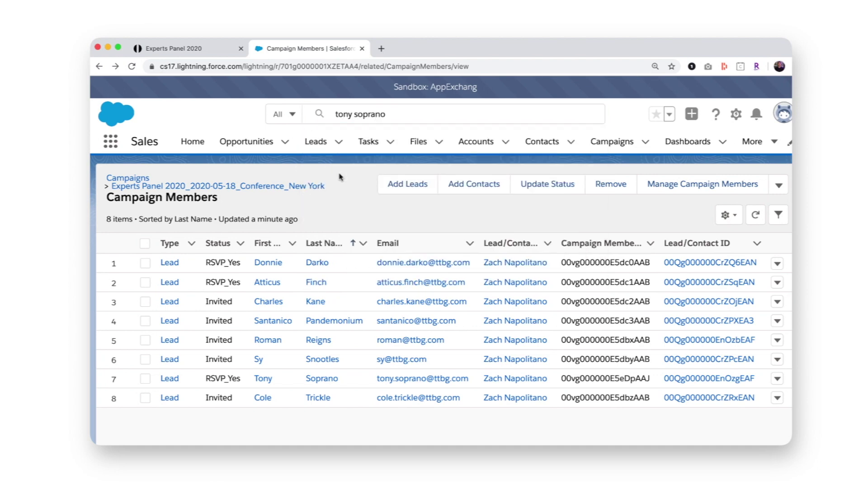